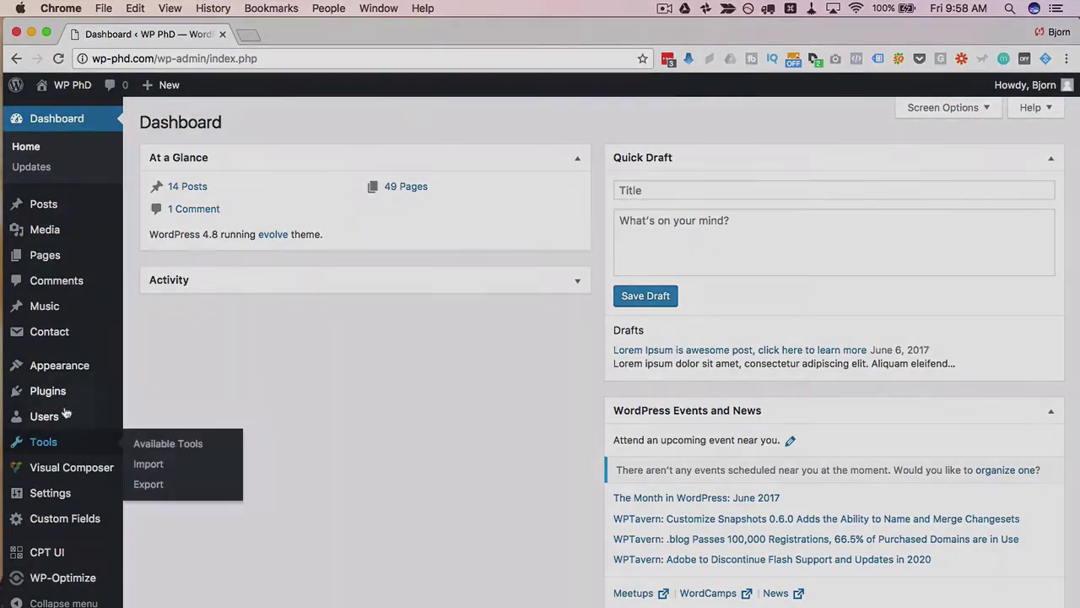
Search the plugin directory for 'amp' from Plugins > Add New
{"action": "mouse_move", "coordinate": [85, 393]}
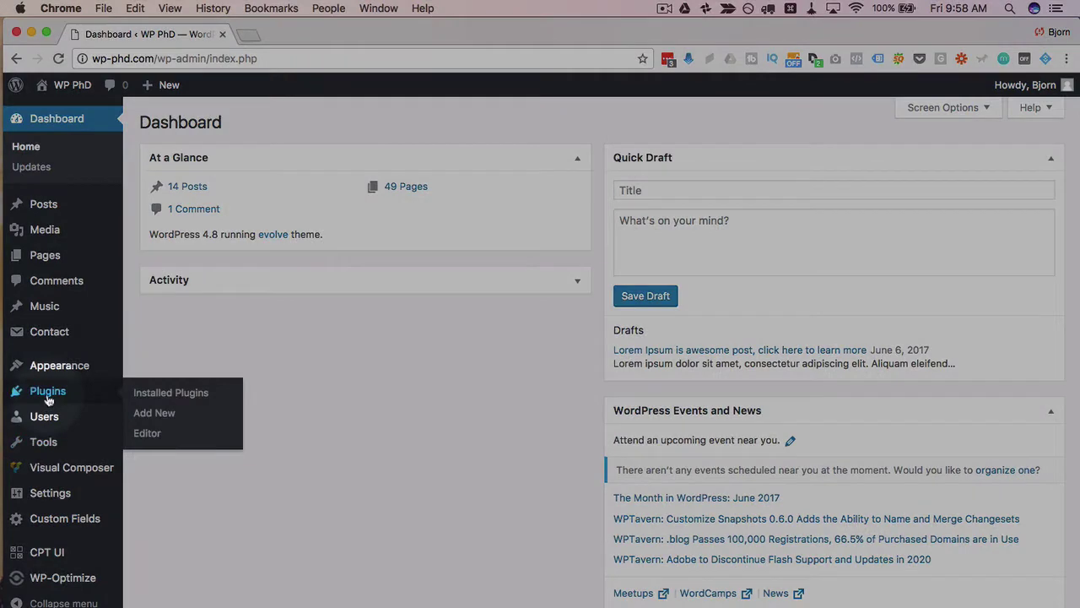
{"action": "left_click", "coordinate": [146, 414]}
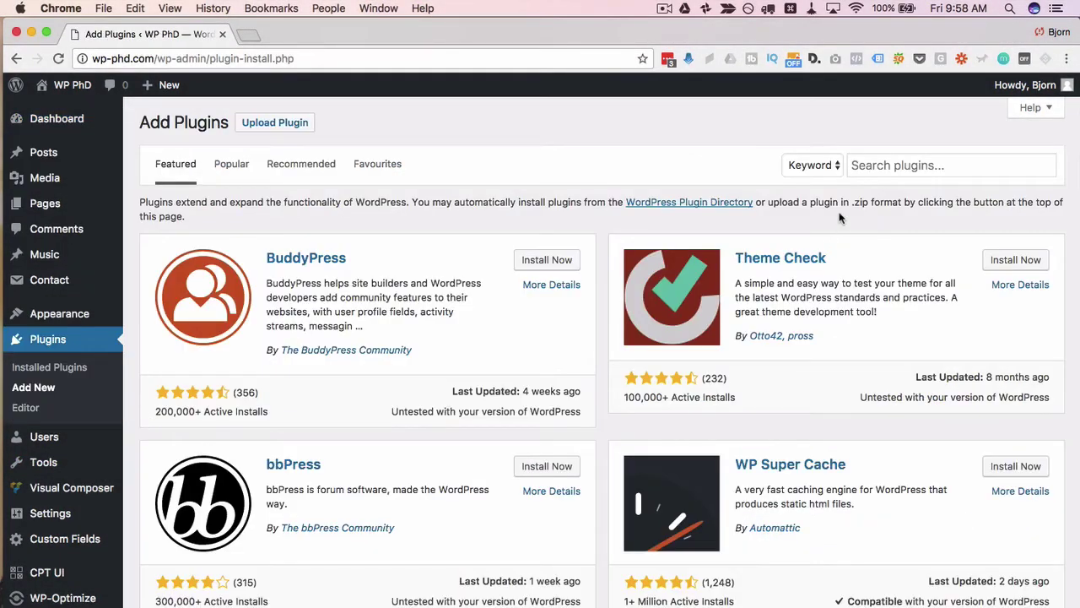
{"action": "left_click", "coordinate": [890, 160]}
{"action": "type", "text": "amp"}
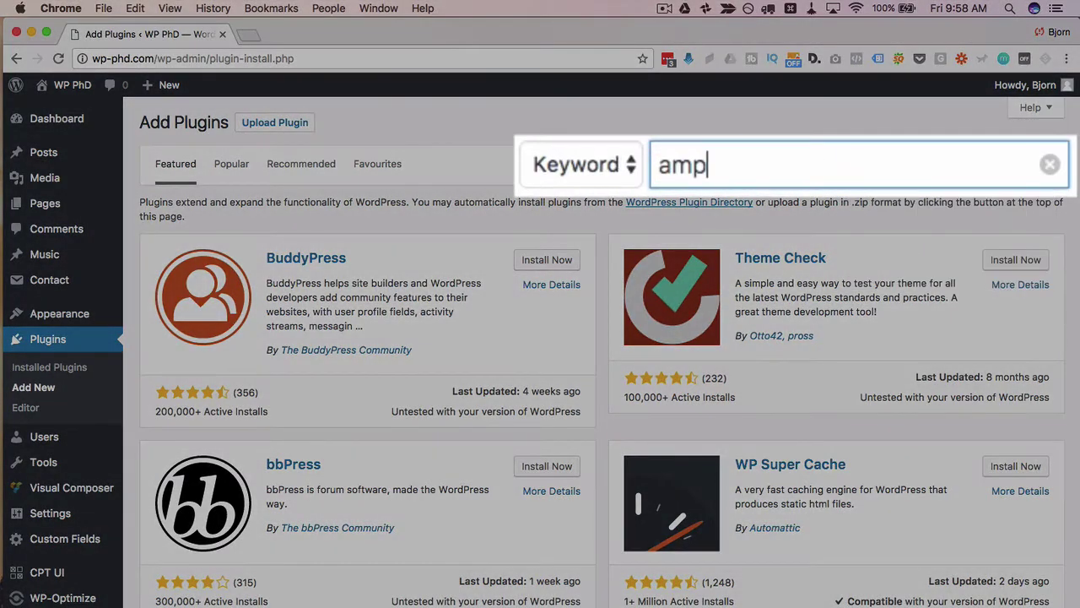
{"action": "key", "text": "Return"}
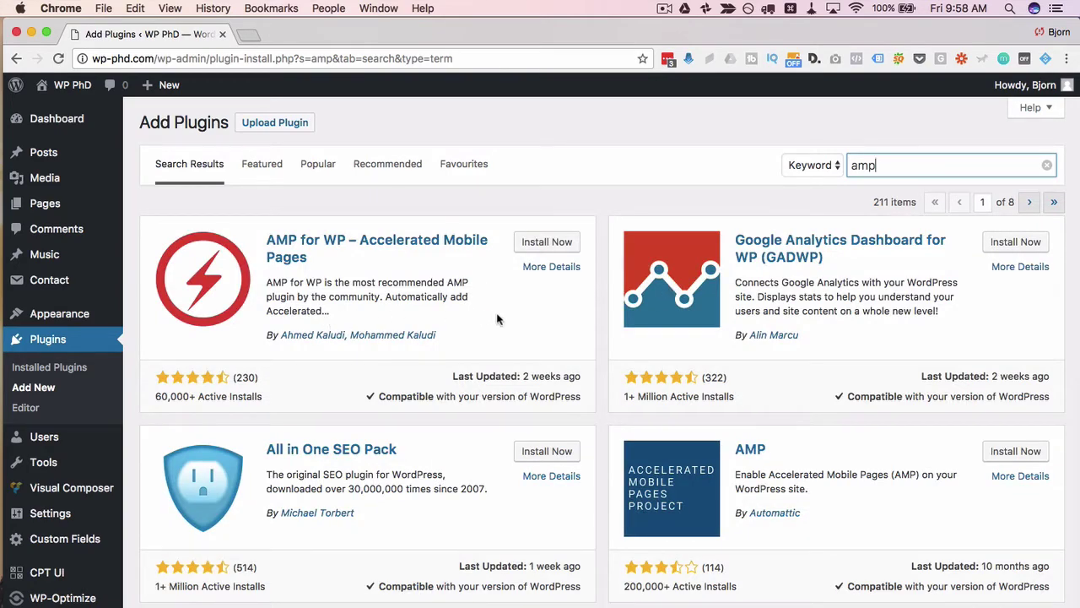
Install and activate the AMP plugin by Automattic (version 0.4.2)
{"action": "scroll", "coordinate": [526, 360], "scroll_direction": "down", "scroll_amount": 2}
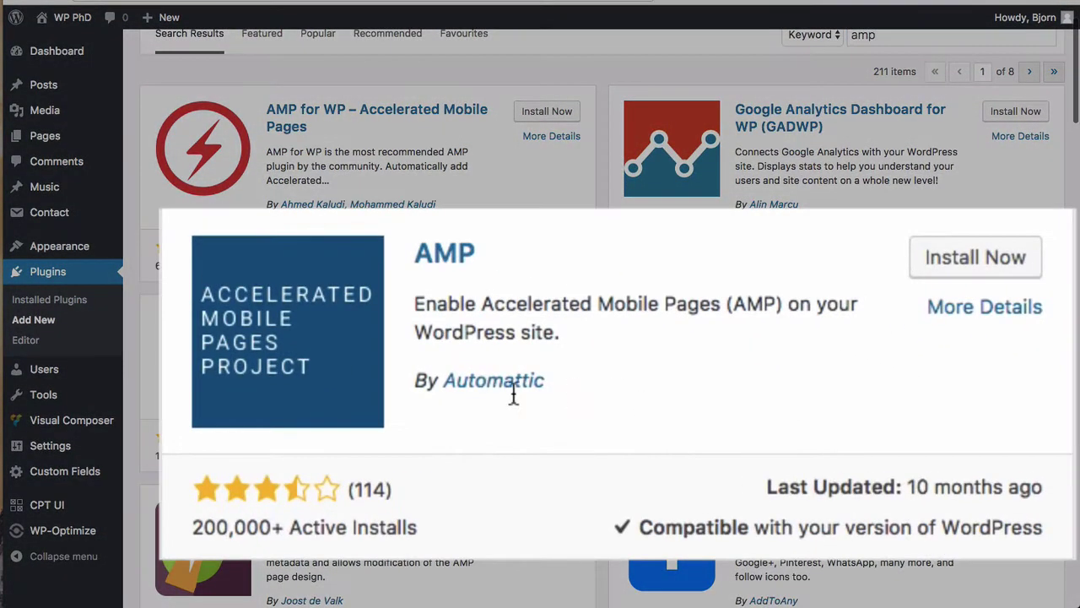
{"action": "left_click_drag", "start_coordinate": [782, 382], "coordinate": [711, 382]}
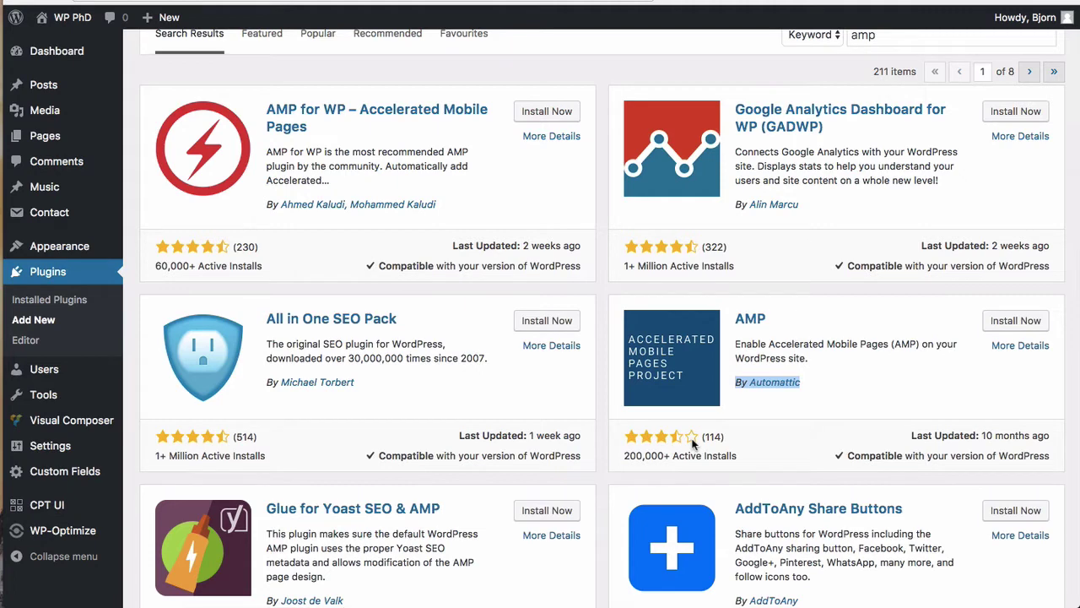
{"action": "left_click", "coordinate": [864, 376]}
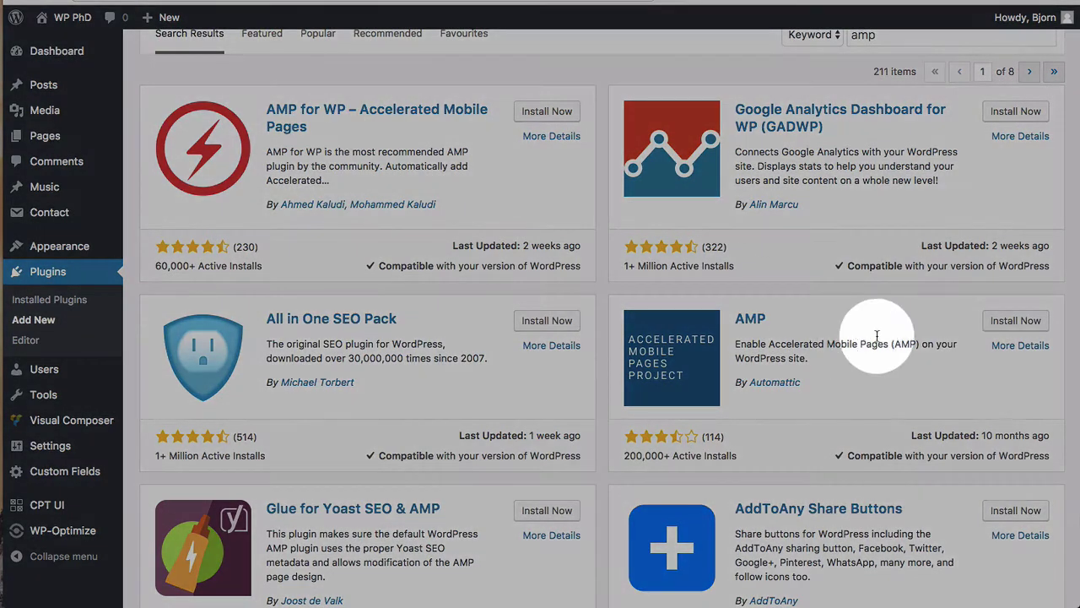
{"action": "left_click", "coordinate": [1016, 326]}
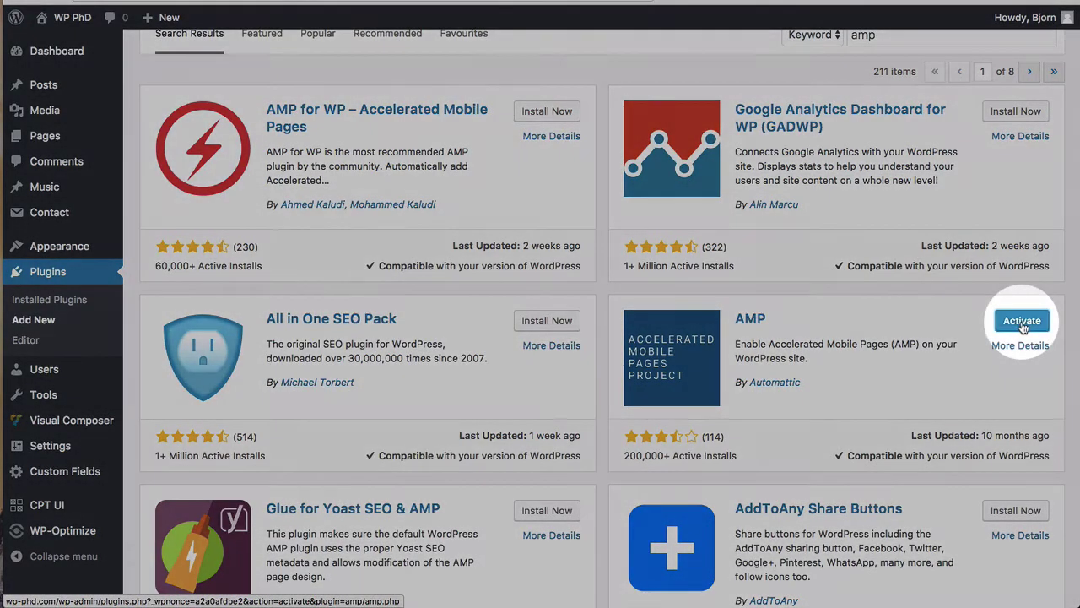
{"action": "left_click", "coordinate": [1018, 326]}
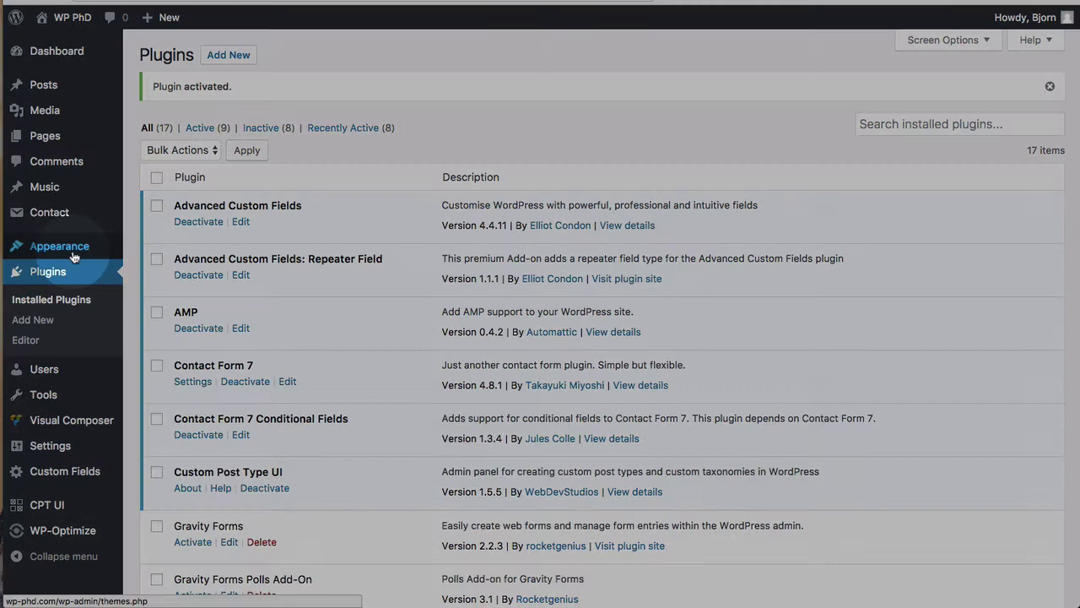
Launch the AMP Customizer from Appearance and open its Design section beside the 'Member content' preview
{"action": "mouse_move", "coordinate": [59, 247]}
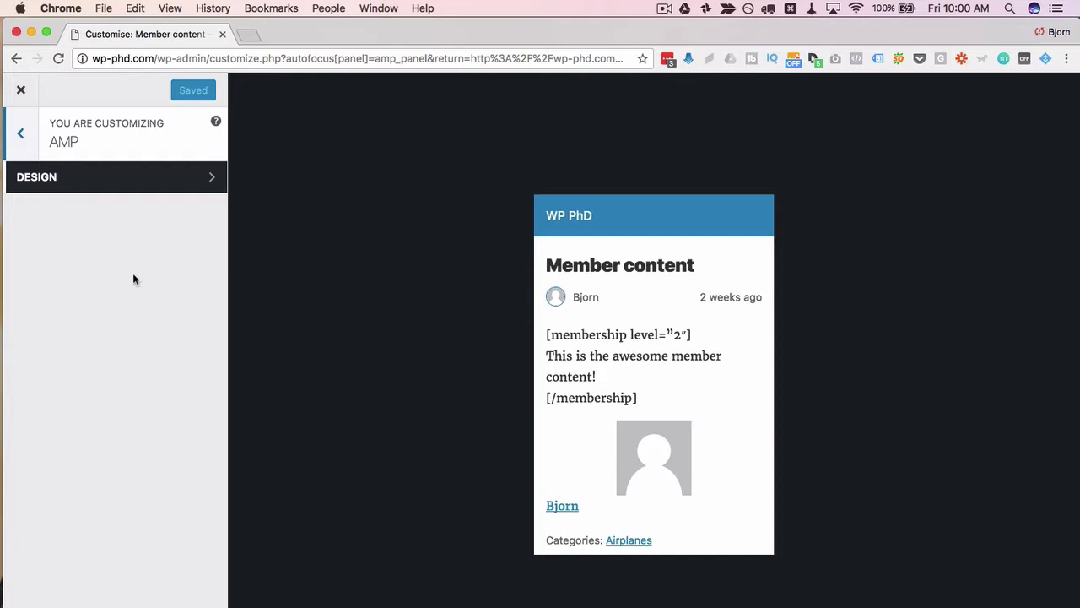
{"action": "left_click", "coordinate": [174, 185]}
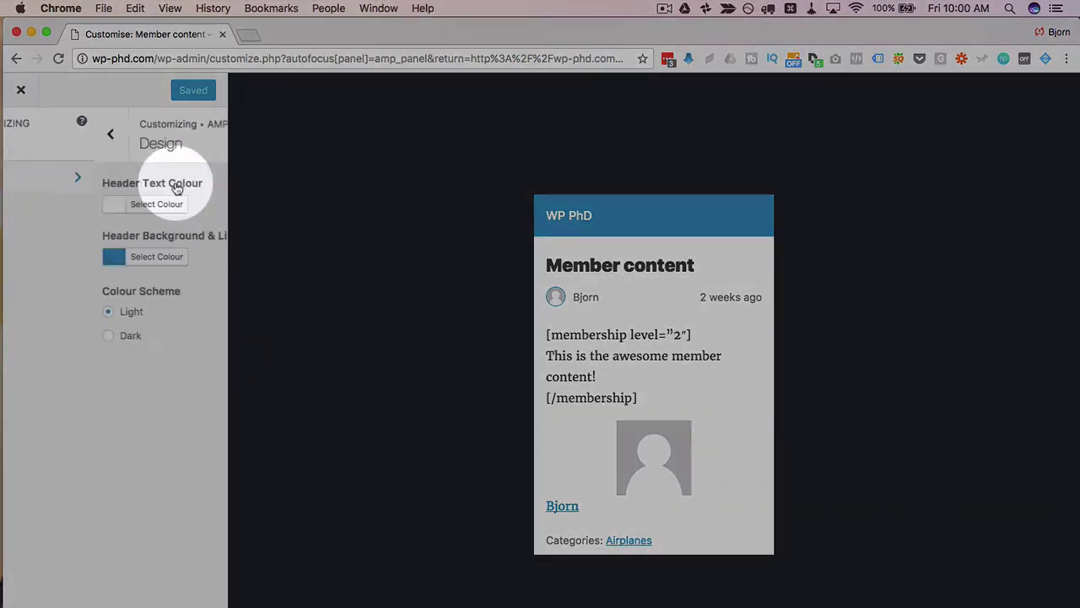
{"action": "left_click", "coordinate": [148, 470]}
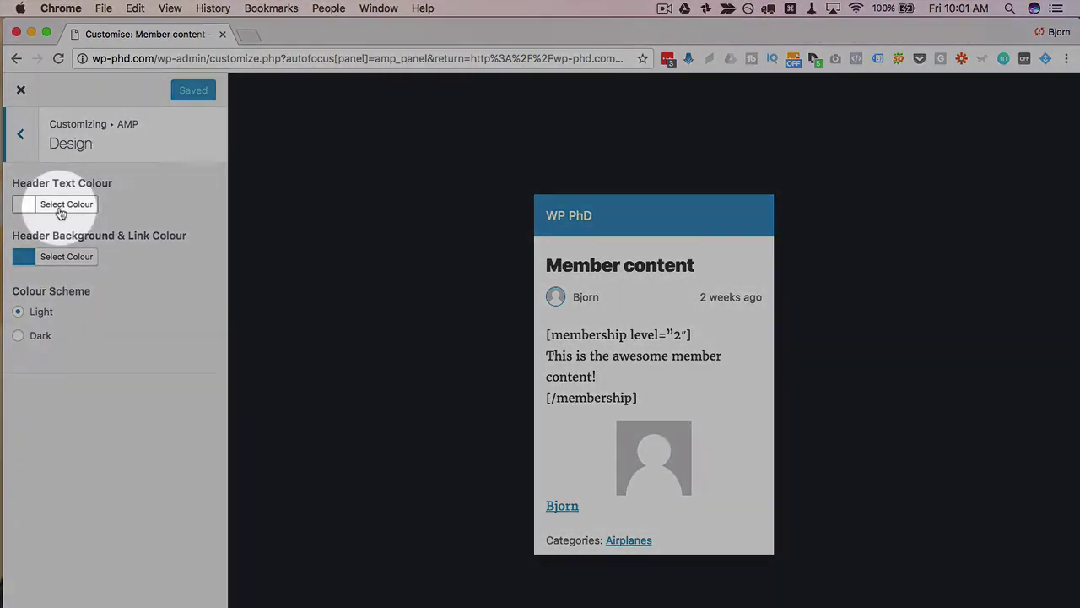
Set the AMP header text colour to white and the header background to blue
{"action": "left_click", "coordinate": [36, 207]}
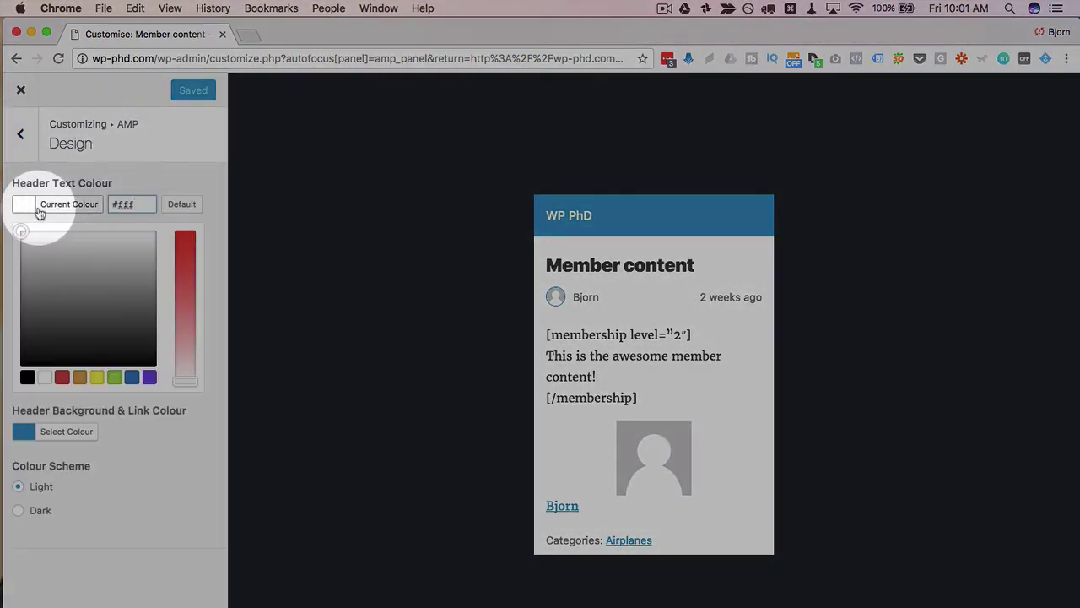
{"action": "left_click_drag", "start_coordinate": [81, 265], "coordinate": [53, 222]}
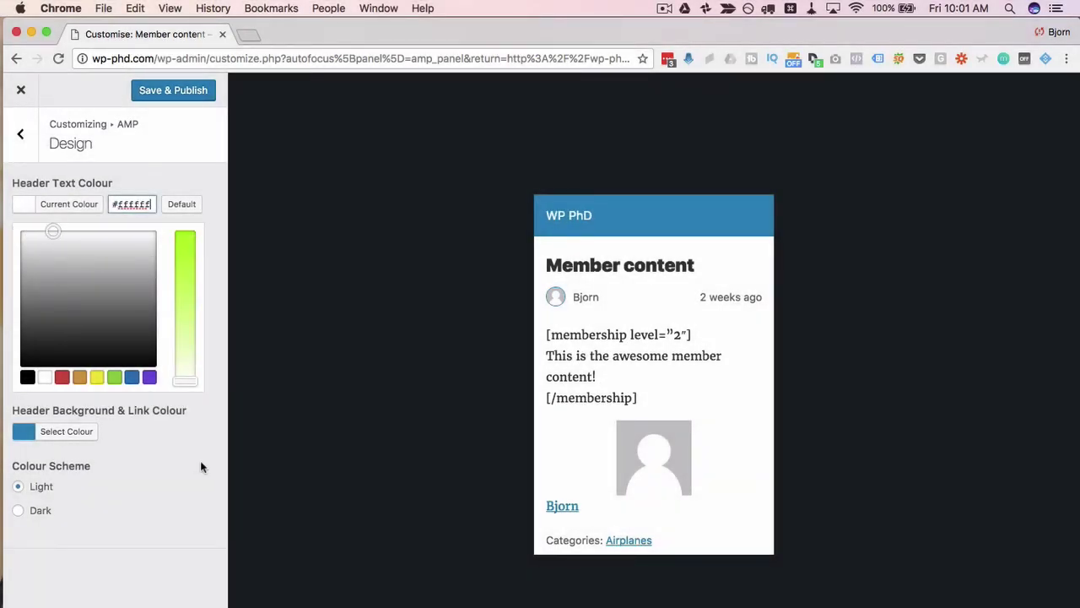
{"action": "left_click", "coordinate": [203, 465]}
{"action": "left_click", "coordinate": [41, 256]}
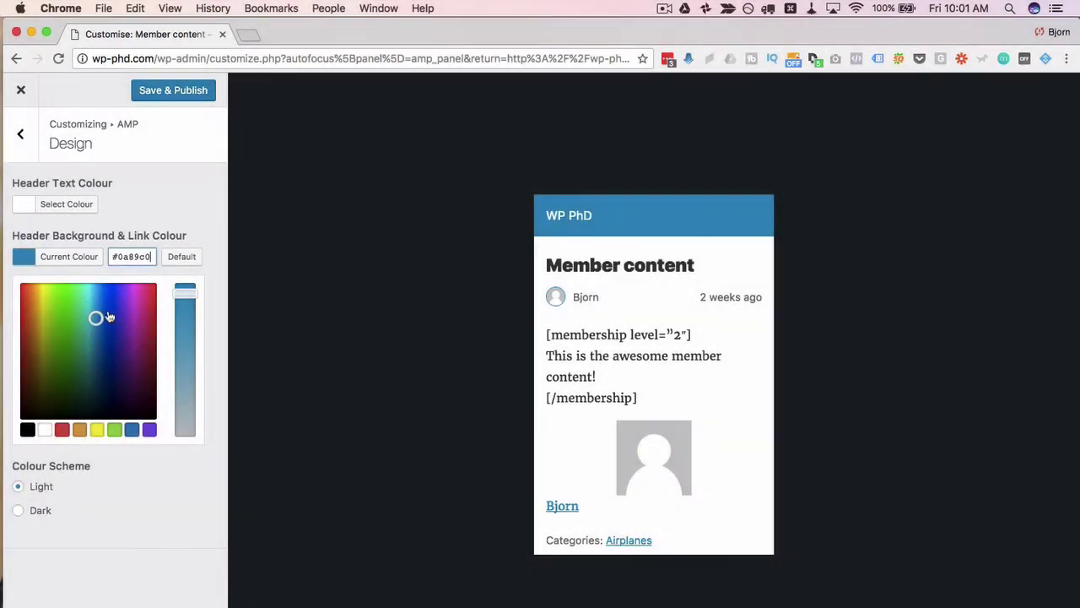
{"action": "mouse_move", "coordinate": [108, 315]}
{"action": "left_mouse_down"}
{"action": "mouse_move", "coordinate": [97, 305]}
{"action": "mouse_move", "coordinate": [110, 285]}
{"action": "mouse_move", "coordinate": [121, 289]}
{"action": "mouse_move", "coordinate": [92, 308]}
{"action": "mouse_move", "coordinate": [96, 316]}
{"action": "left_mouse_up"}
Compare Dark and Light colour schemes, keep Light, and save and publish the design
{"action": "left_click", "coordinate": [133, 519]}
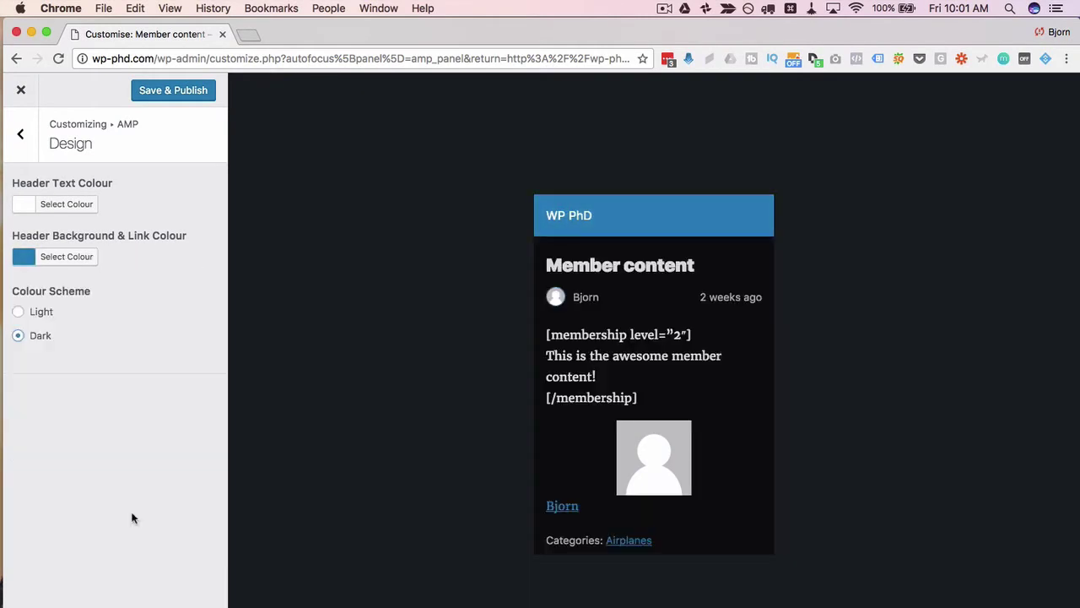
{"action": "left_click", "coordinate": [19, 313]}
{"action": "left_click", "coordinate": [20, 336]}
{"action": "left_click", "coordinate": [19, 312]}
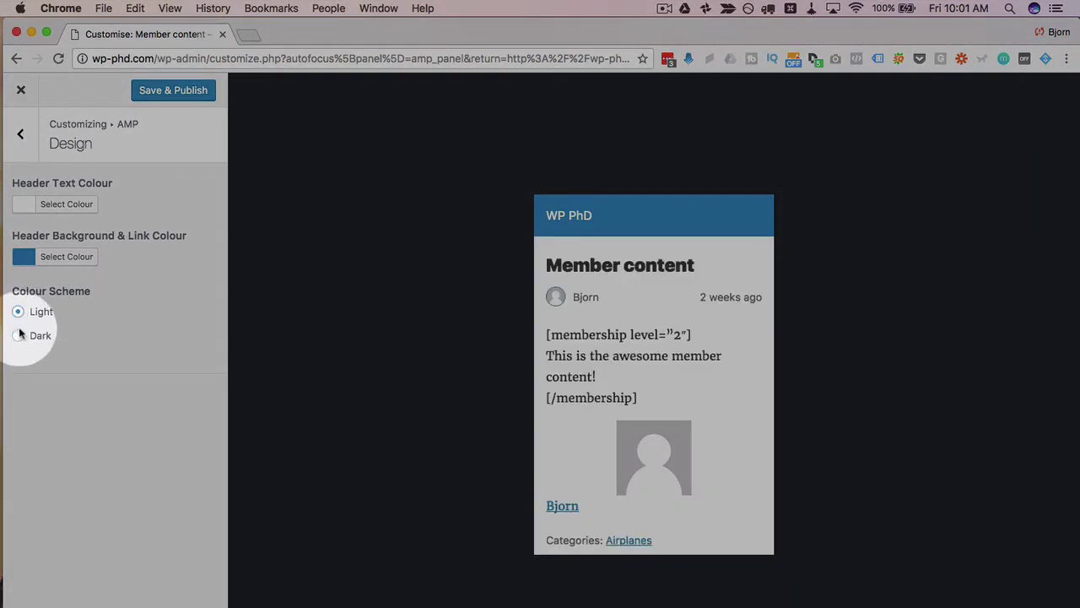
{"action": "left_click", "coordinate": [172, 92]}
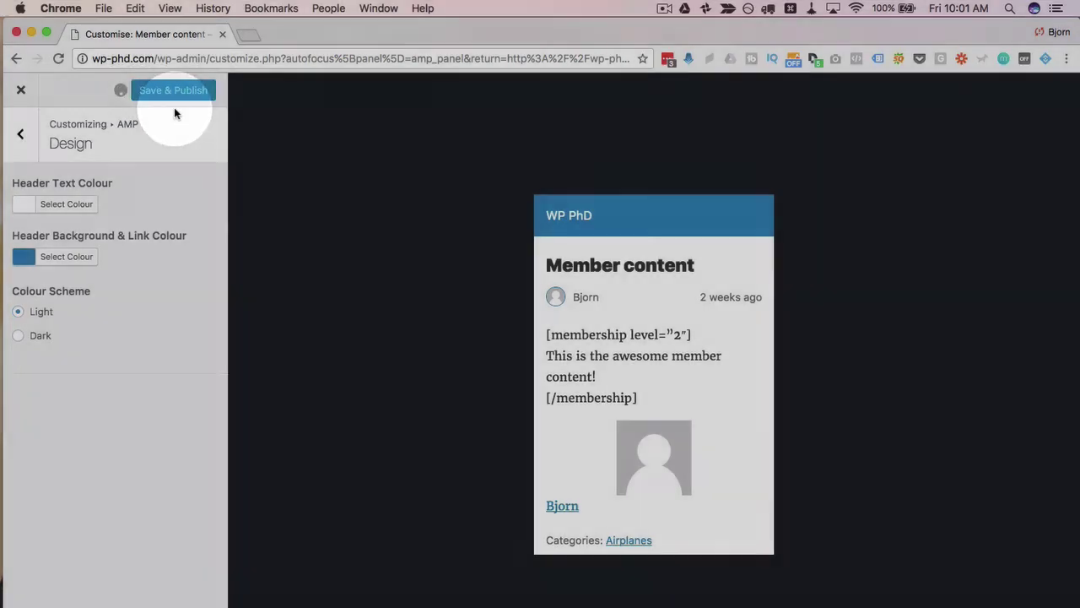
{"action": "left_click", "coordinate": [25, 98]}
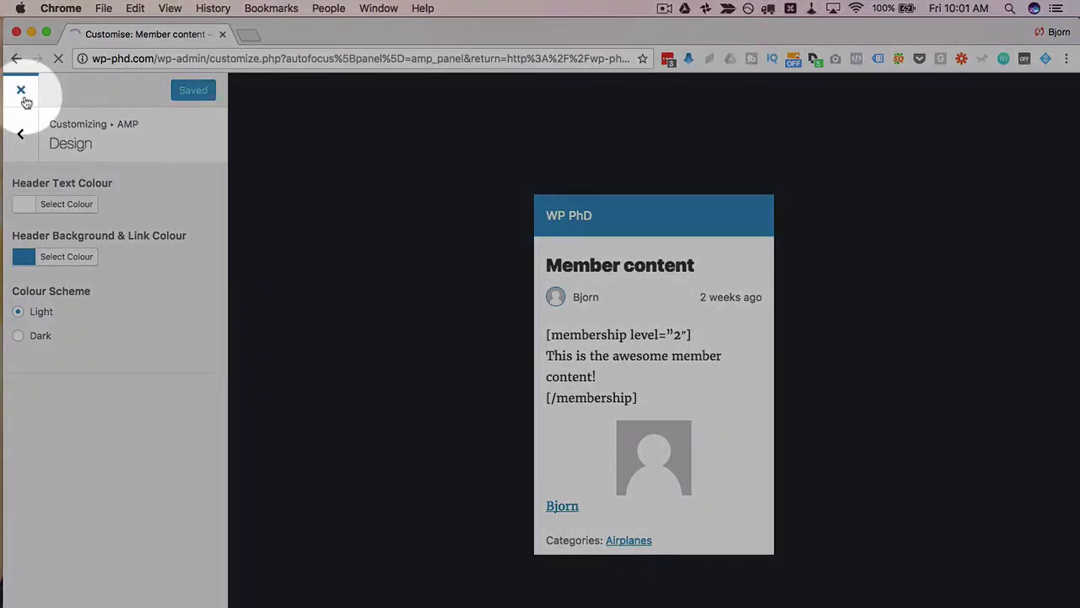
Search the plugin directory for 'yoast seo' under Plugins > Add New
{"action": "left_click", "coordinate": [793, 495]}
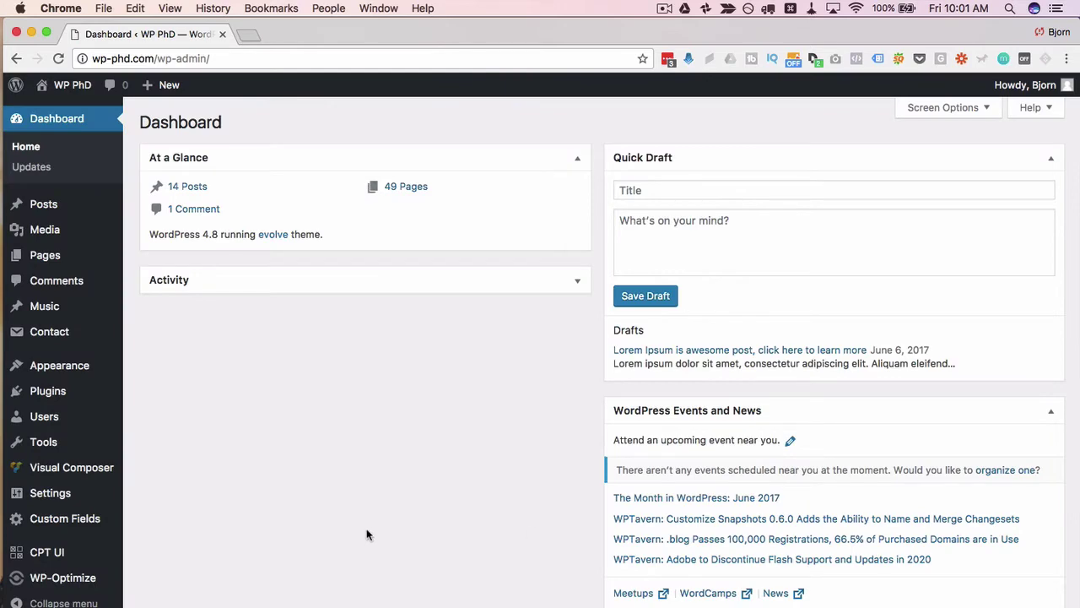
{"action": "mouse_move", "coordinate": [43, 393]}
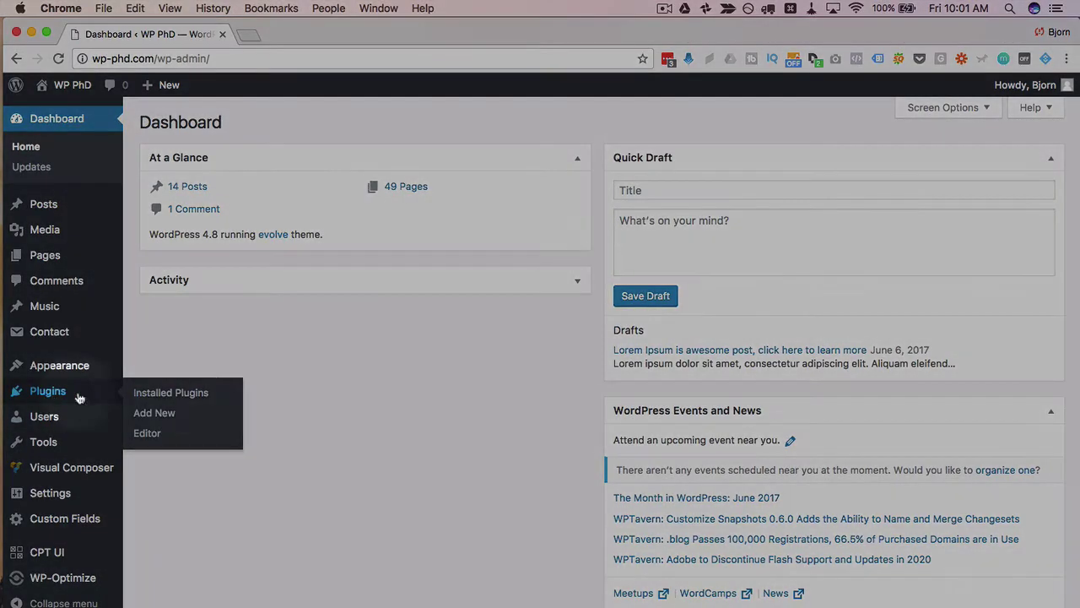
{"action": "left_click", "coordinate": [163, 416]}
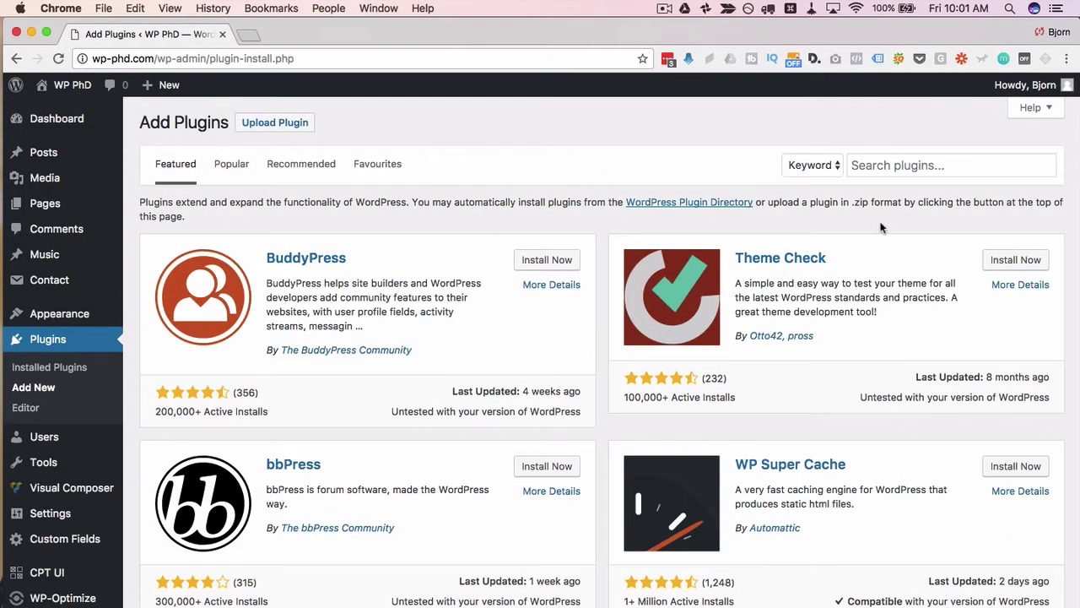
{"action": "left_click", "coordinate": [919, 166]}
{"action": "type", "text": "yoast s"}
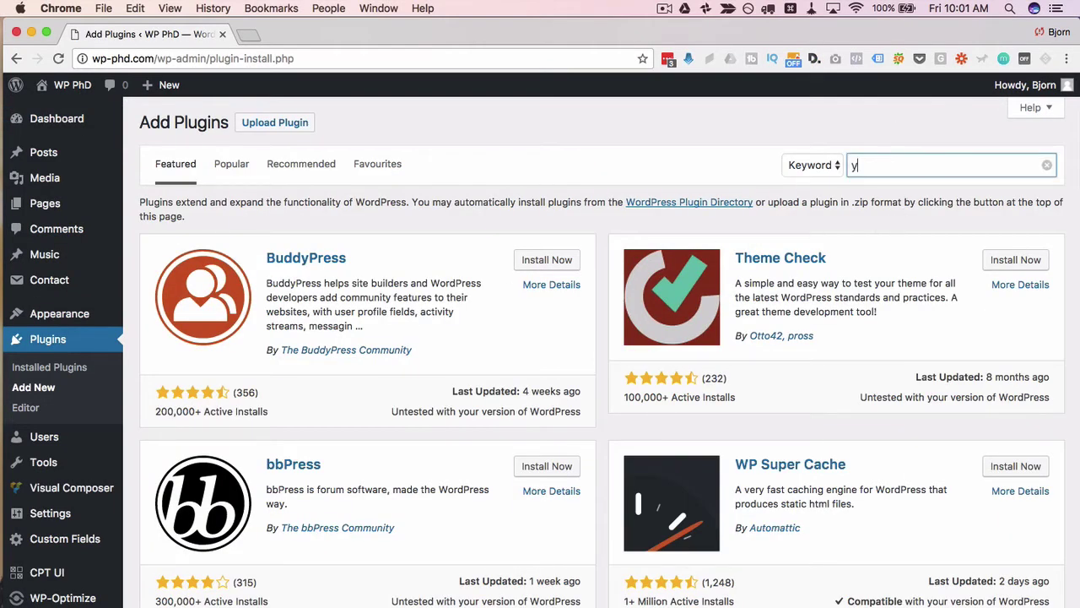
{"action": "type", "text": "eo"}
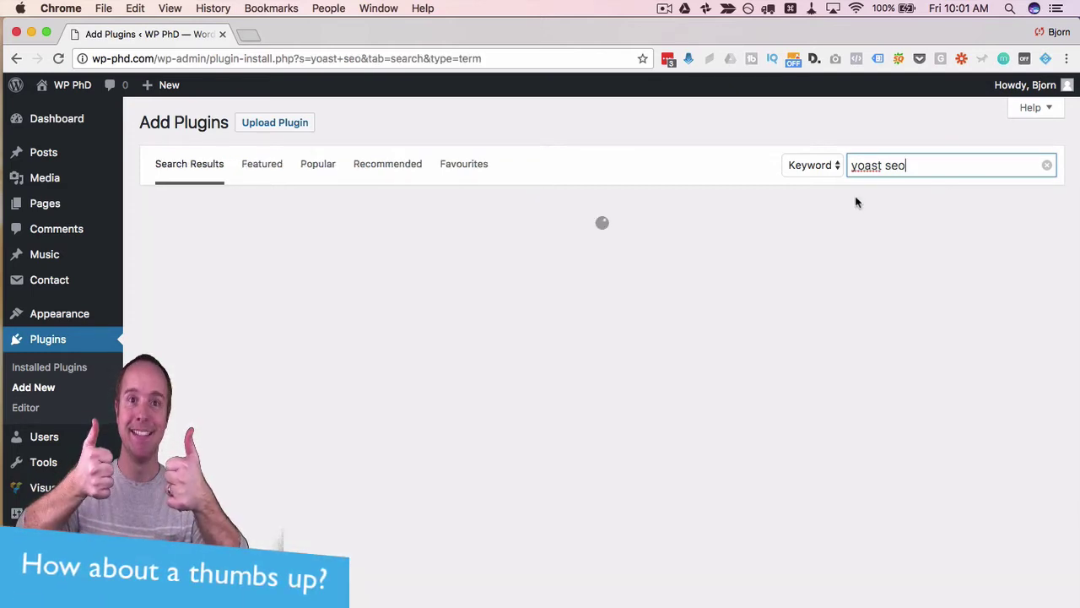
{"action": "left_click_drag", "start_coordinate": [919, 166], "coordinate": [838, 166]}
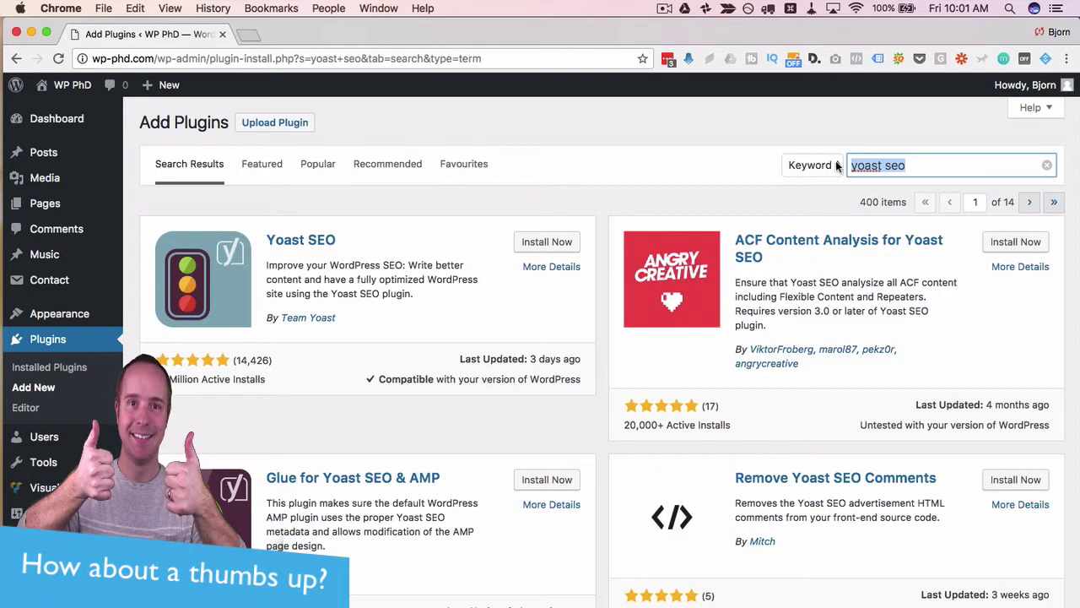
{"action": "left_click", "coordinate": [917, 169]}
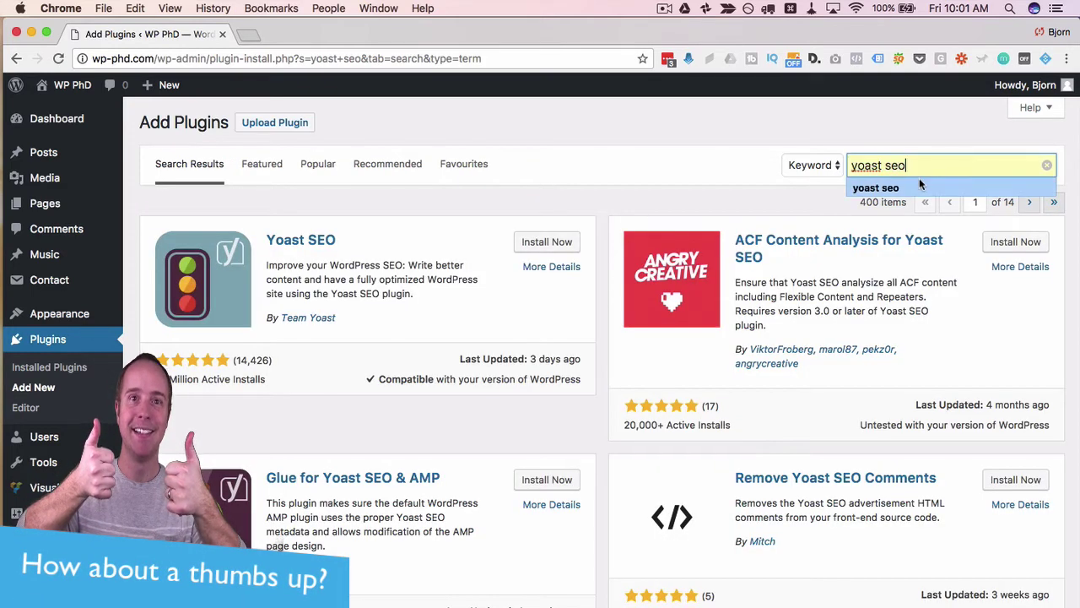
Install and activate the Yoast SEO plugin
{"action": "left_click", "coordinate": [540, 243]}
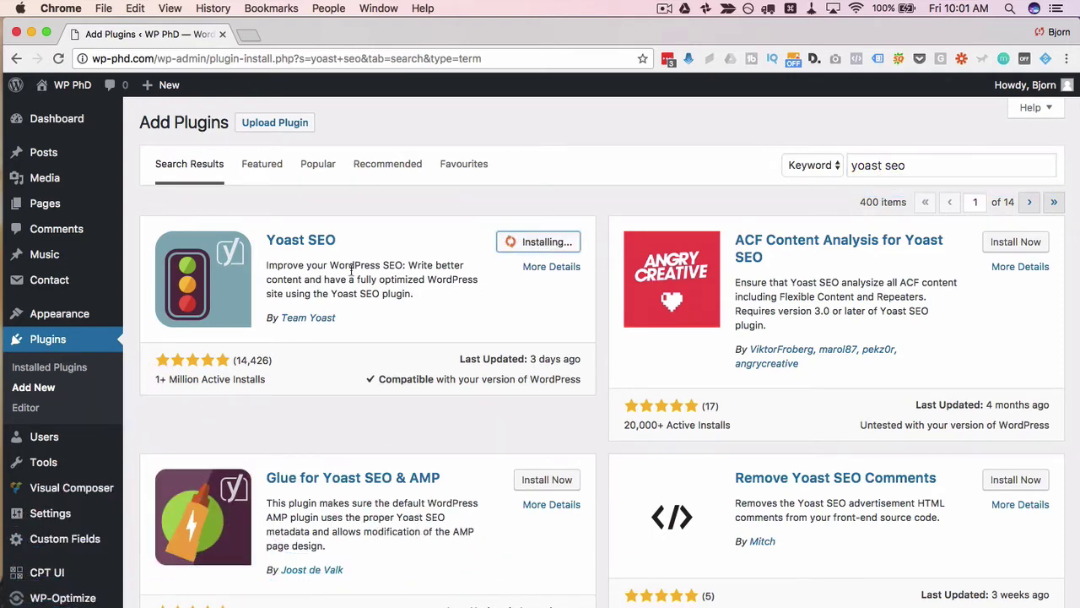
{"action": "left_click_drag", "start_coordinate": [263, 240], "coordinate": [337, 240]}
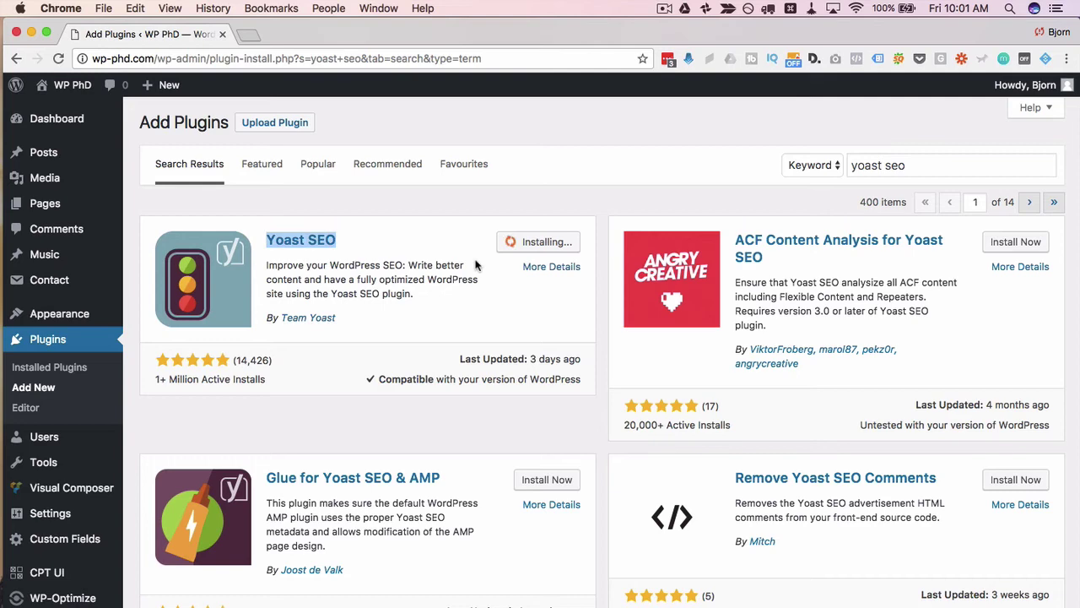
{"action": "left_click", "coordinate": [561, 244]}
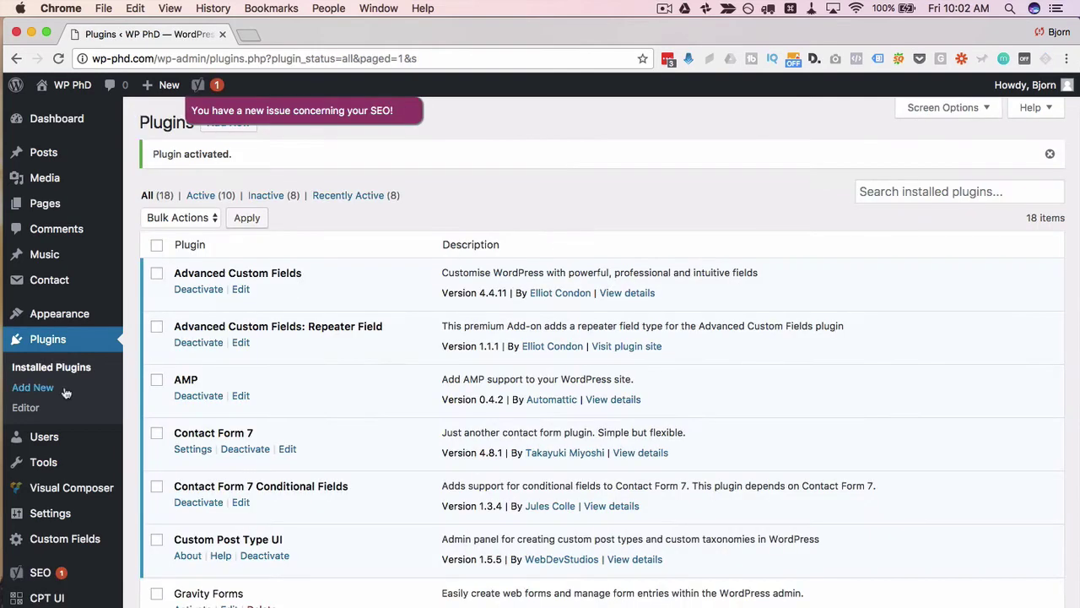
Search 'seo amp', then install and activate the Glue for Yoast SEO & AMP plugin
{"action": "left_click", "coordinate": [33, 388]}
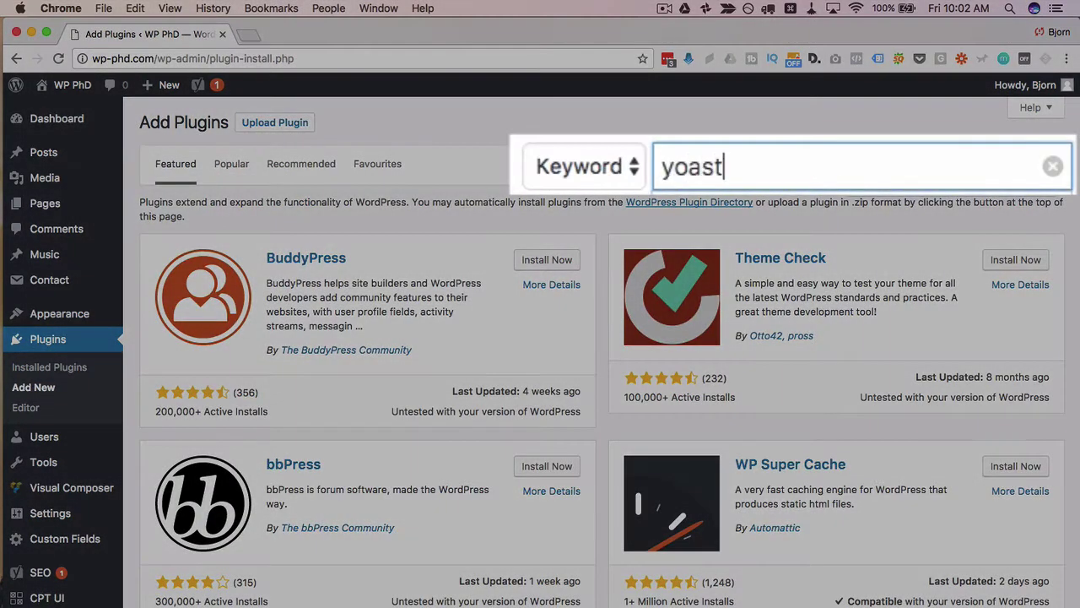
{"action": "type", "text": "seo amp"}
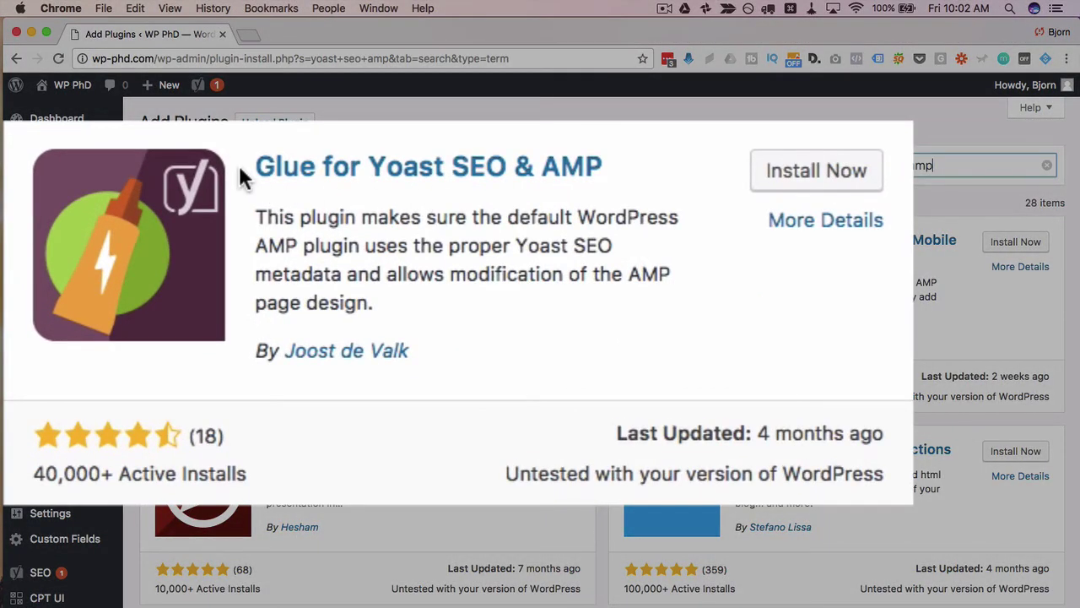
{"action": "left_click_drag", "start_coordinate": [238, 177], "coordinate": [633, 169]}
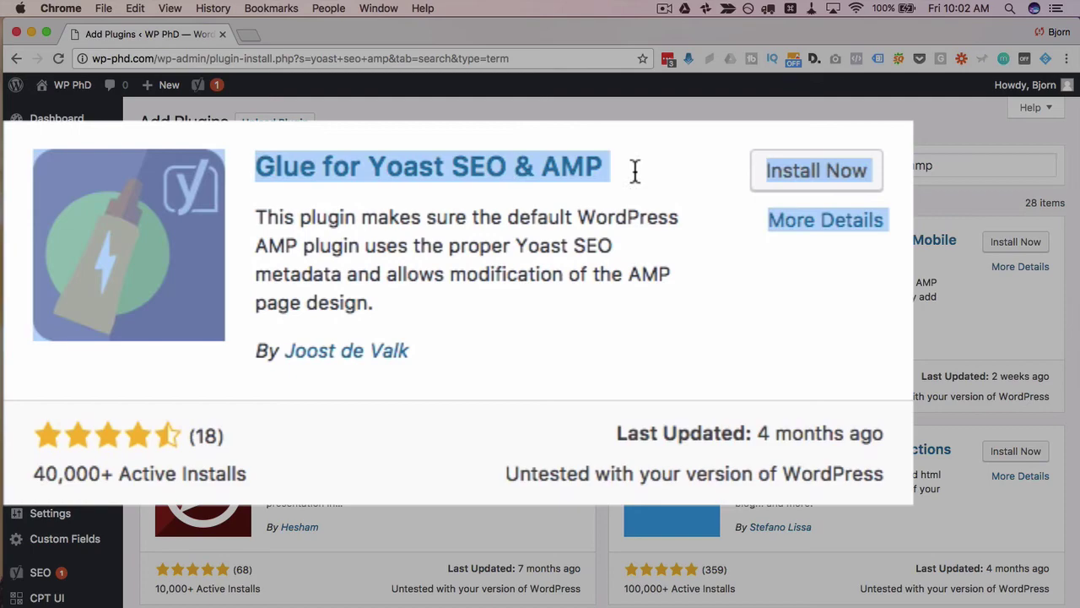
{"action": "left_click", "coordinate": [553, 243]}
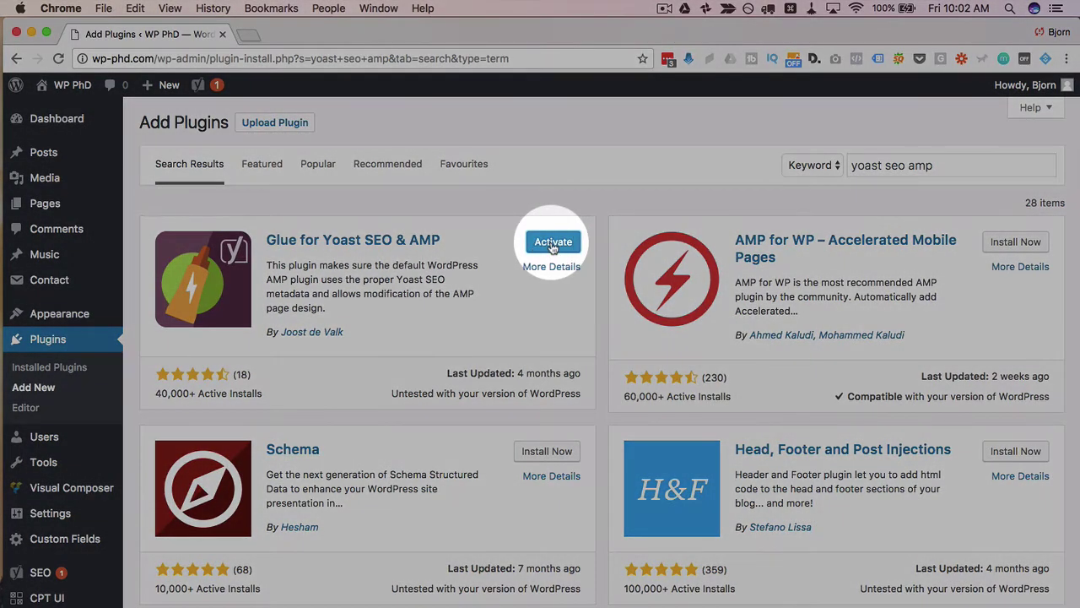
{"action": "left_click", "coordinate": [552, 243]}
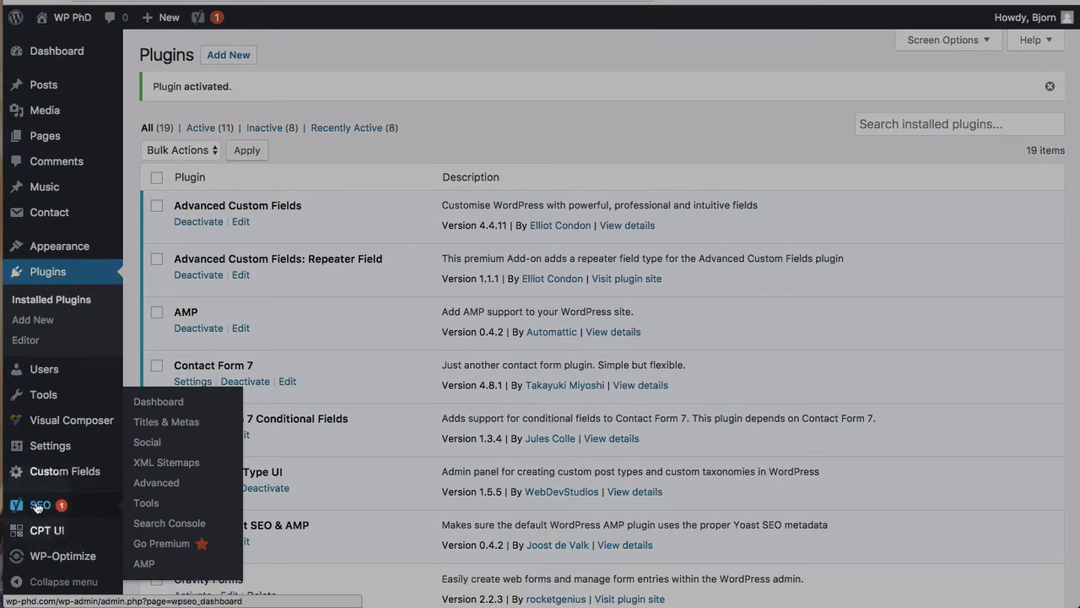
Open SEO > AMP to see AMP support enabled for Posts, disabled for Media and Music
{"action": "left_click", "coordinate": [143, 567]}
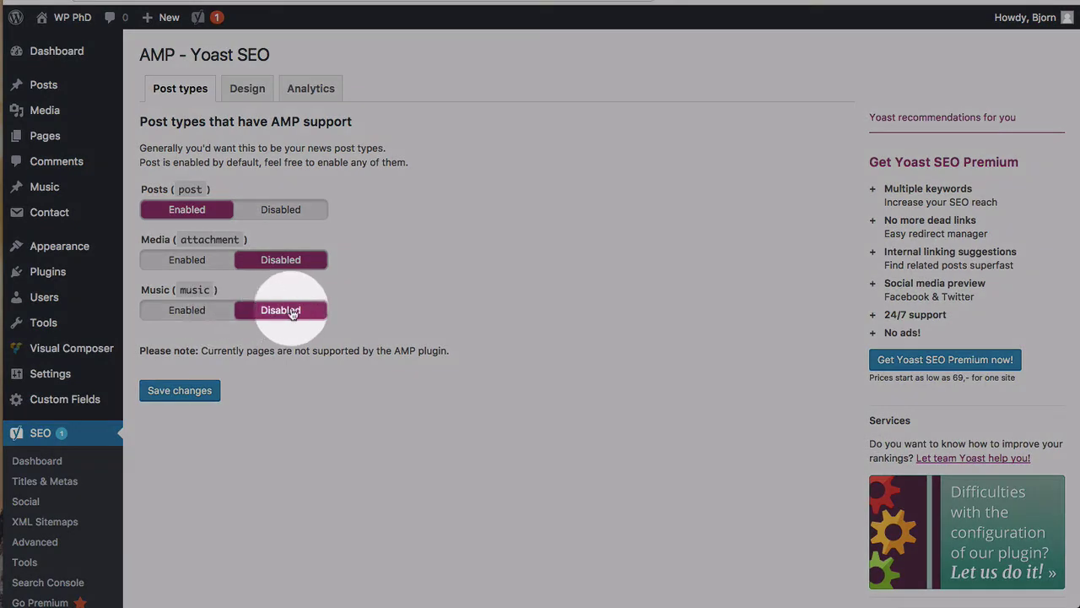
Switch to the Design tab and scroll through its image, colour, link and blockquote options
{"action": "left_click", "coordinate": [248, 89]}
{"action": "scroll", "coordinate": [213, 169], "scroll_direction": "down", "scroll_amount": 2}
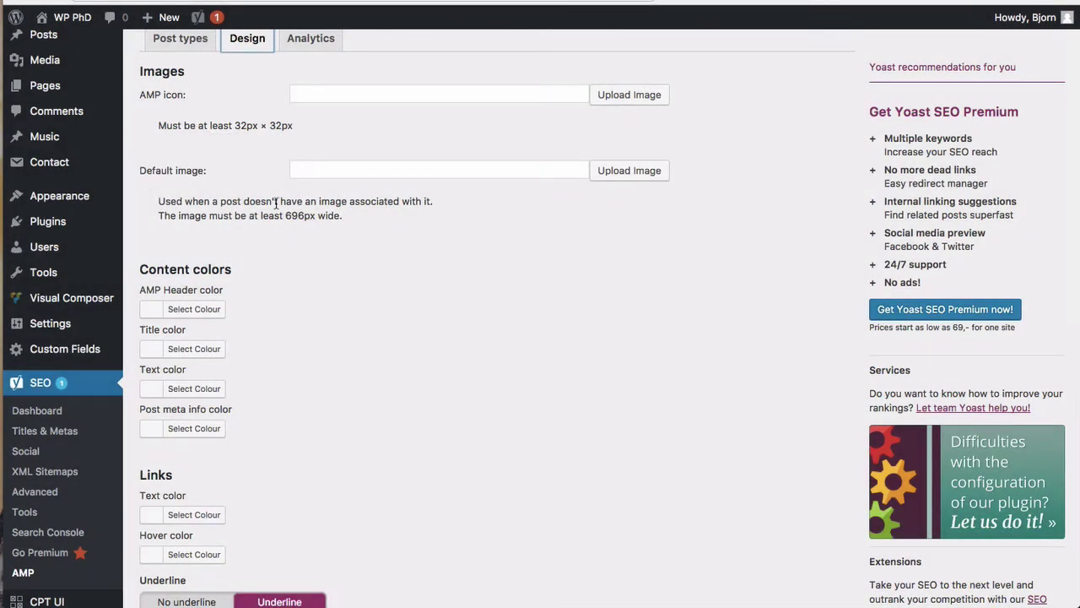
{"action": "scroll", "coordinate": [243, 237], "scroll_direction": "down", "scroll_amount": 4}
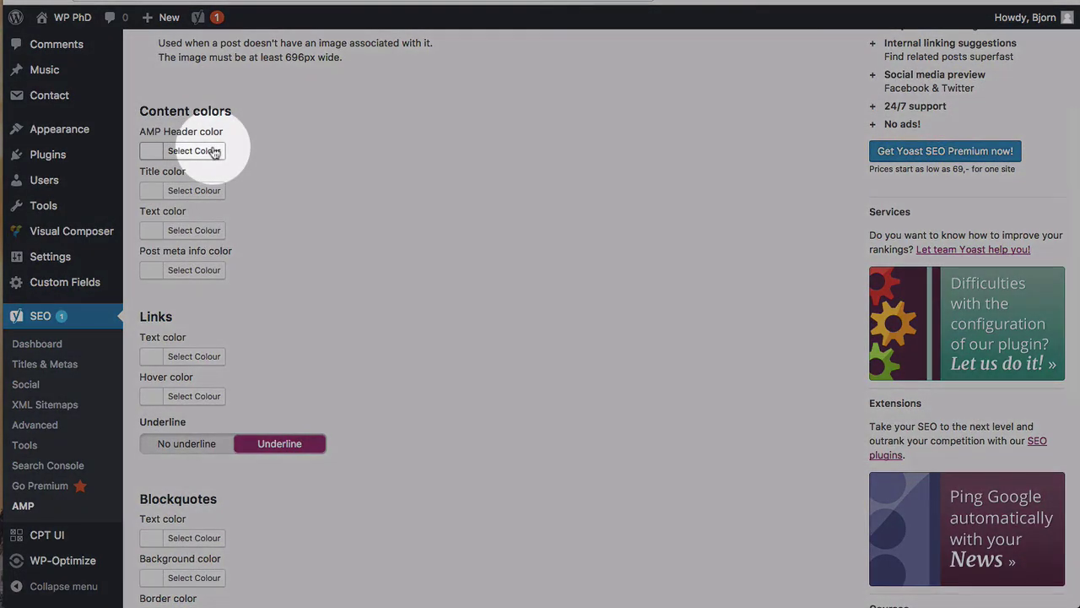
{"action": "scroll", "coordinate": [251, 180], "scroll_direction": "down", "scroll_amount": 2}
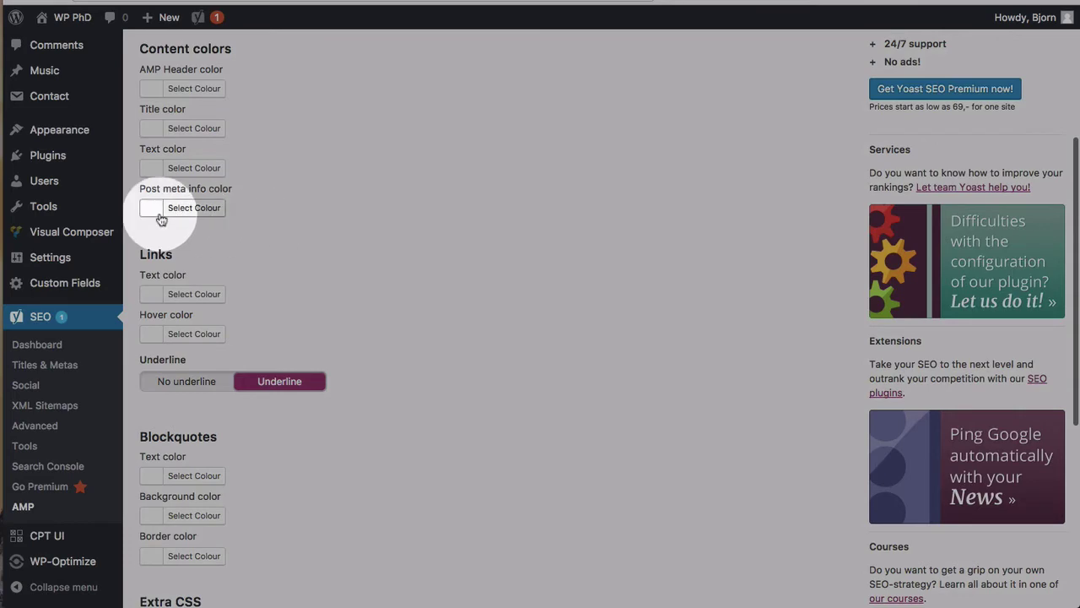
{"action": "scroll", "coordinate": [261, 226], "scroll_direction": "down", "scroll_amount": 1}
{"action": "scroll", "coordinate": [228, 219], "scroll_direction": "down", "scroll_amount": 2}
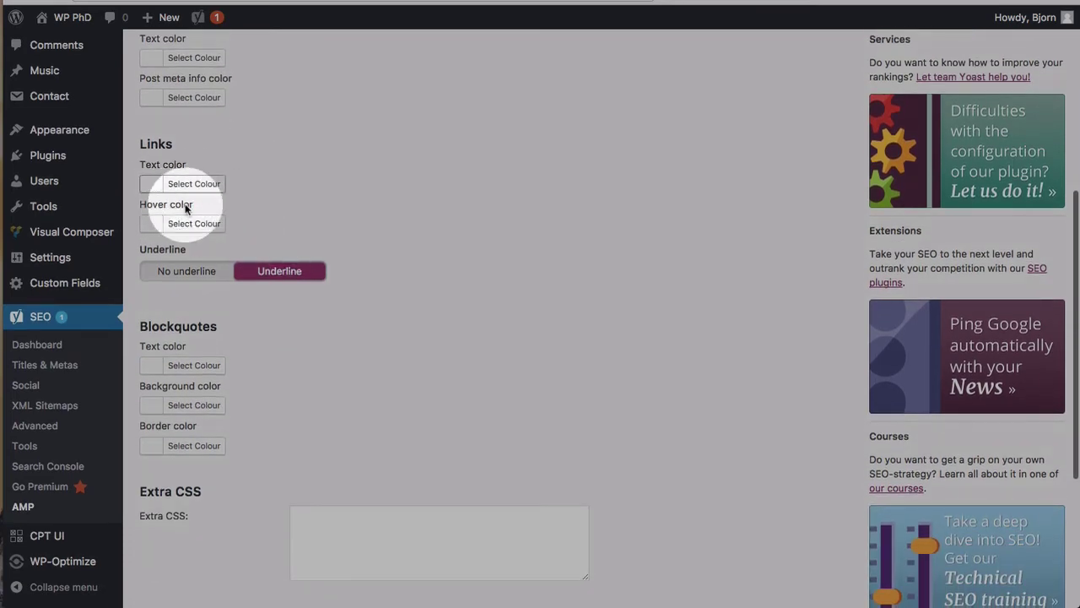
{"action": "scroll", "coordinate": [301, 190], "scroll_direction": "down", "scroll_amount": 2}
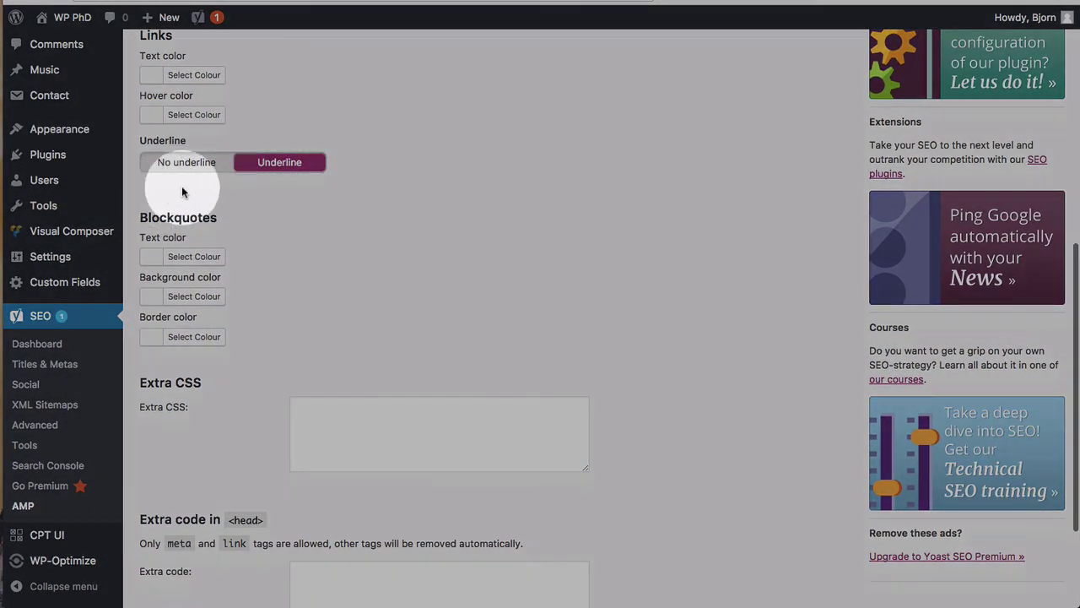
{"action": "scroll", "coordinate": [323, 202], "scroll_direction": "down", "scroll_amount": 2}
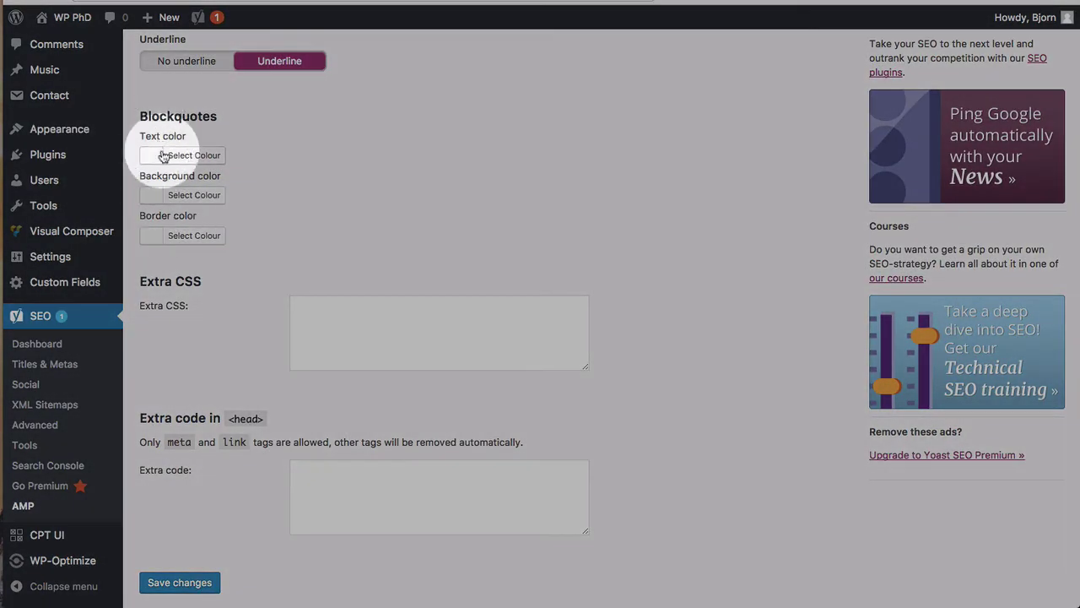
{"action": "scroll", "coordinate": [296, 184], "scroll_direction": "down", "scroll_amount": 1}
Inspect the empty Extra CSS and Extra code fields at the bottom of the Design tab
{"action": "left_click", "coordinate": [297, 253]}
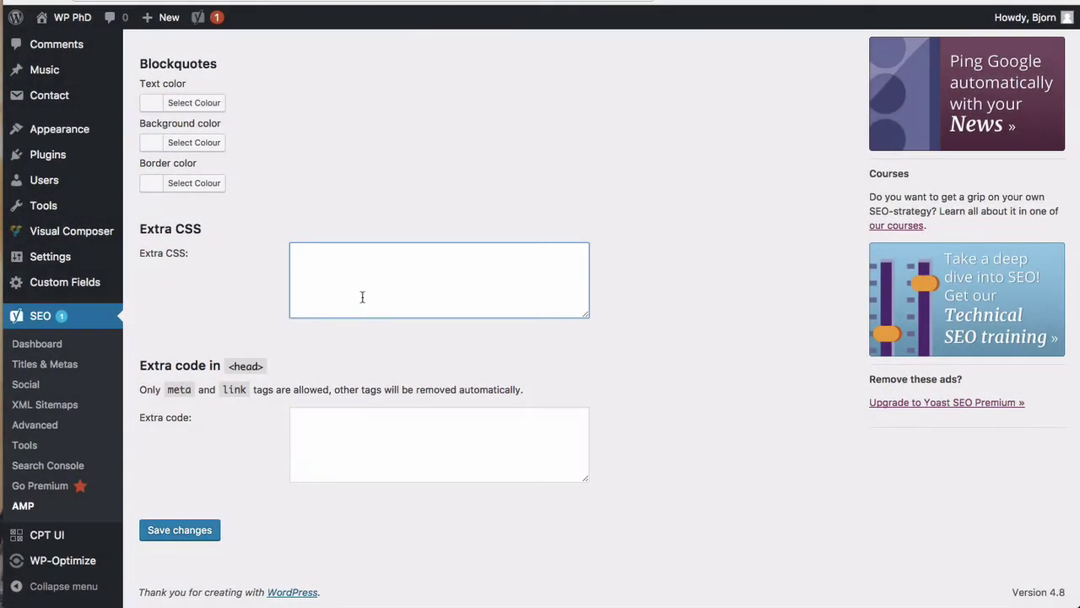
{"action": "left_click", "coordinate": [327, 440]}
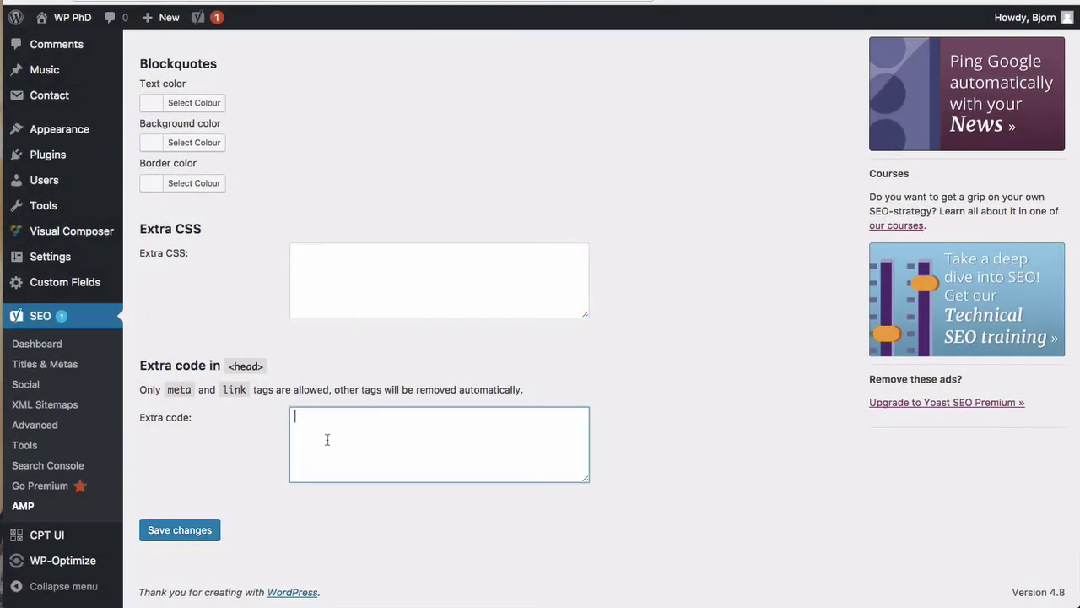
{"action": "left_click", "coordinate": [281, 457]}
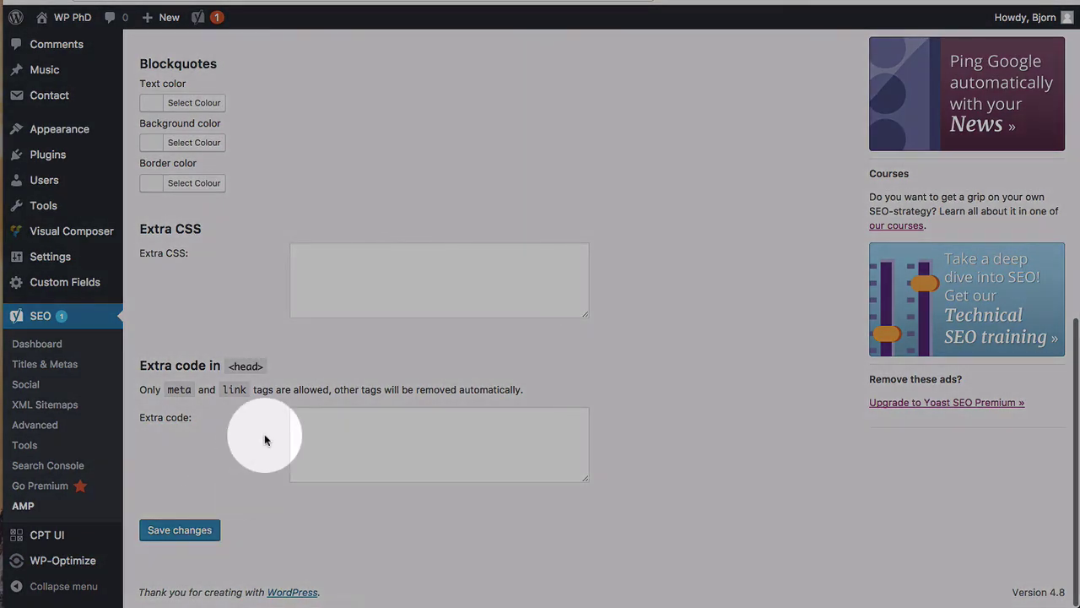
{"action": "scroll", "coordinate": [264, 434], "scroll_direction": "up", "scroll_amount": 5}
{"action": "scroll", "coordinate": [264, 434], "scroll_direction": "up", "scroll_amount": 3}
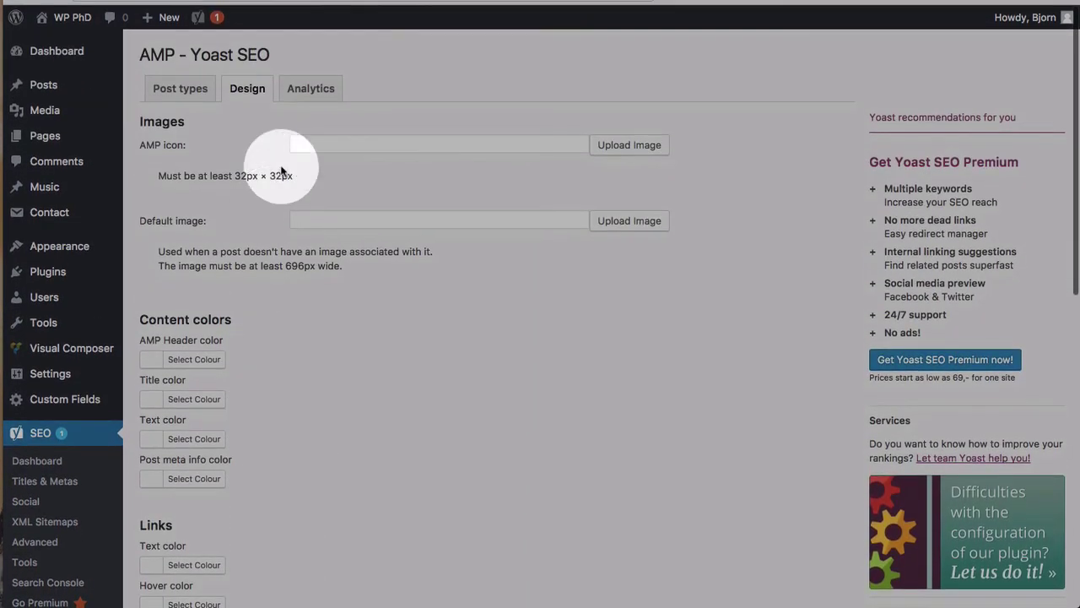
Switch to the Analytics tab and click into the empty Analytics code field
{"action": "left_click", "coordinate": [321, 98]}
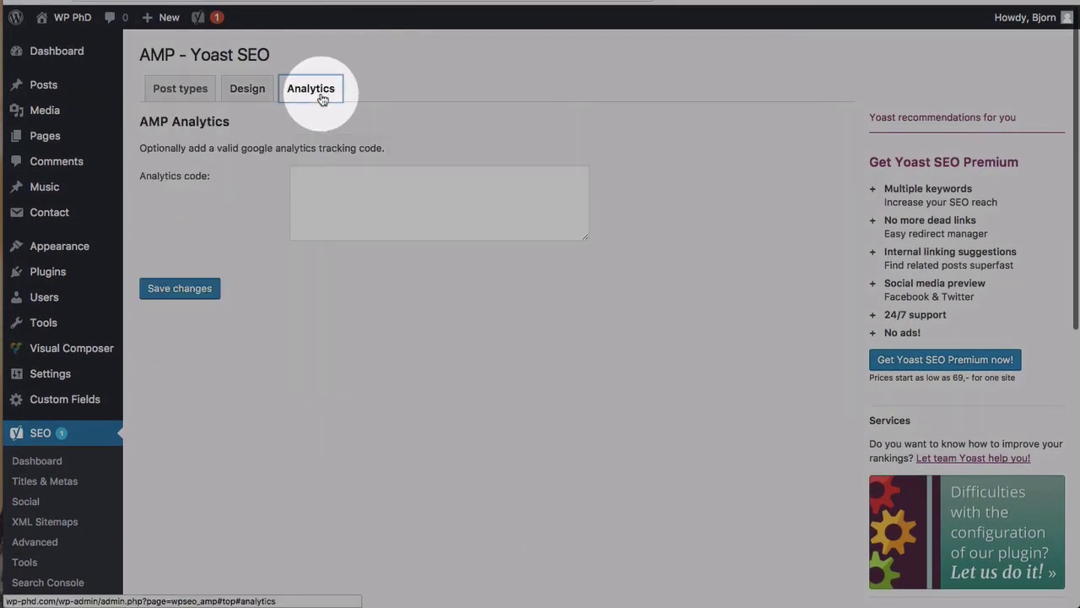
{"action": "left_click", "coordinate": [335, 189]}
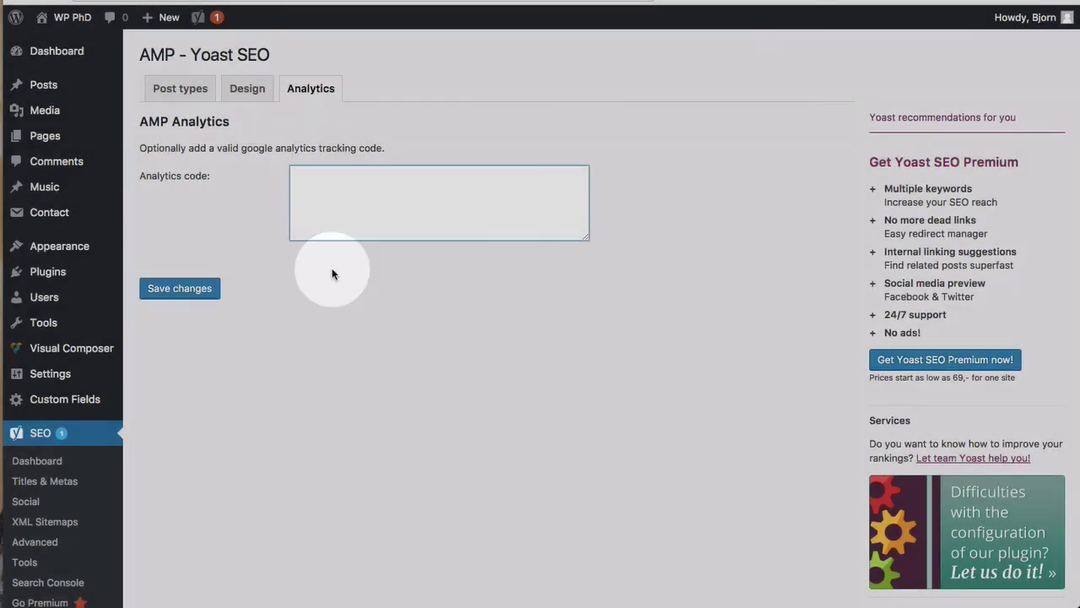